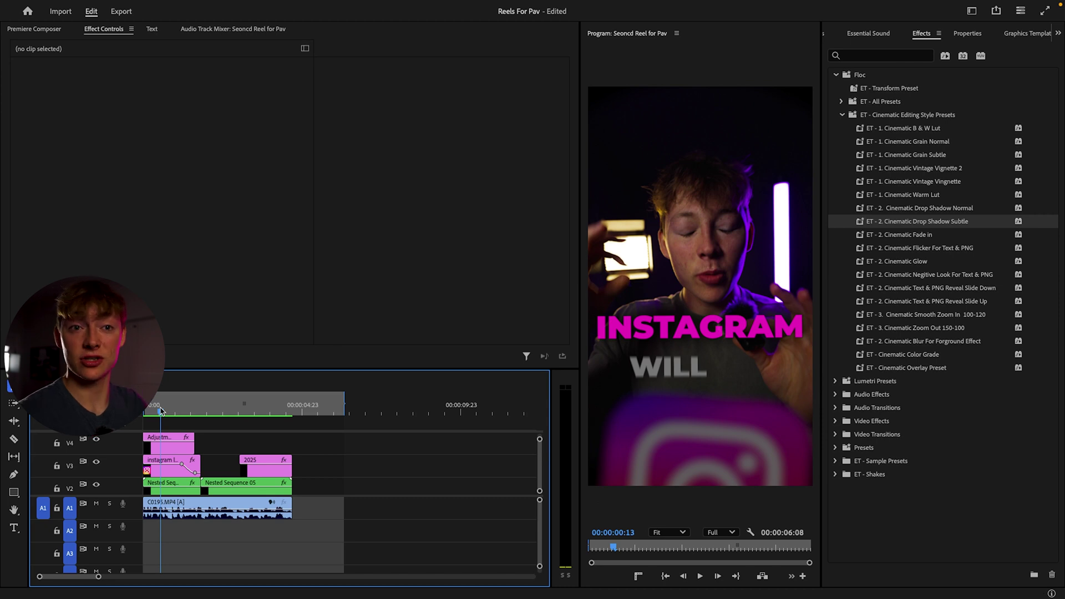
Step: Preview the reel, then park the playhead at 00:00:00:13 over the Instagram logo clip
{"action": "left_click_drag", "start_coordinate": [164, 414], "coordinate": [165, 415]}
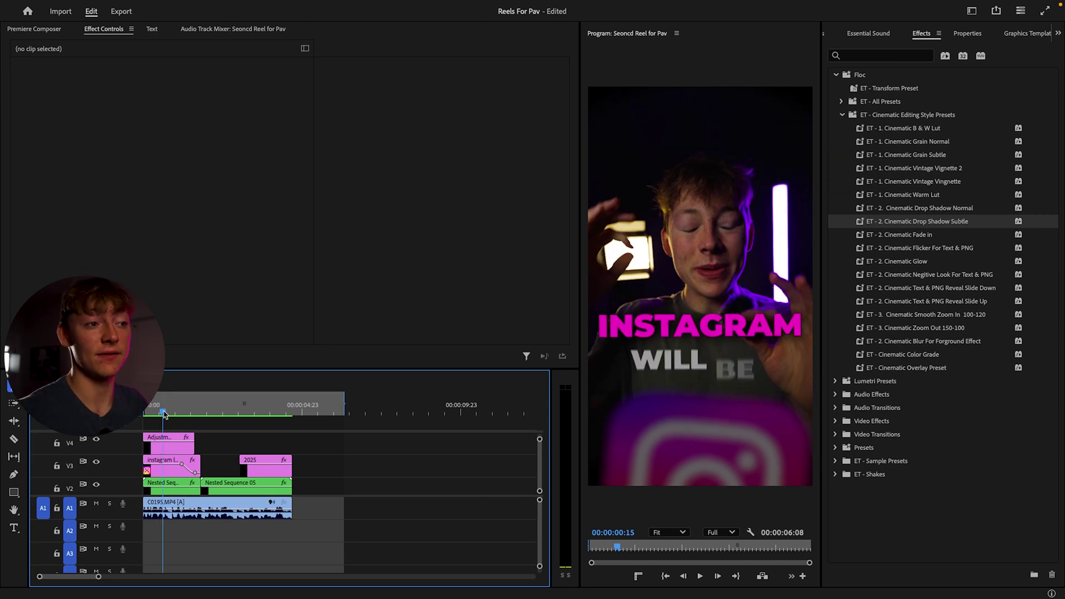
{"action": "key", "text": "space"}
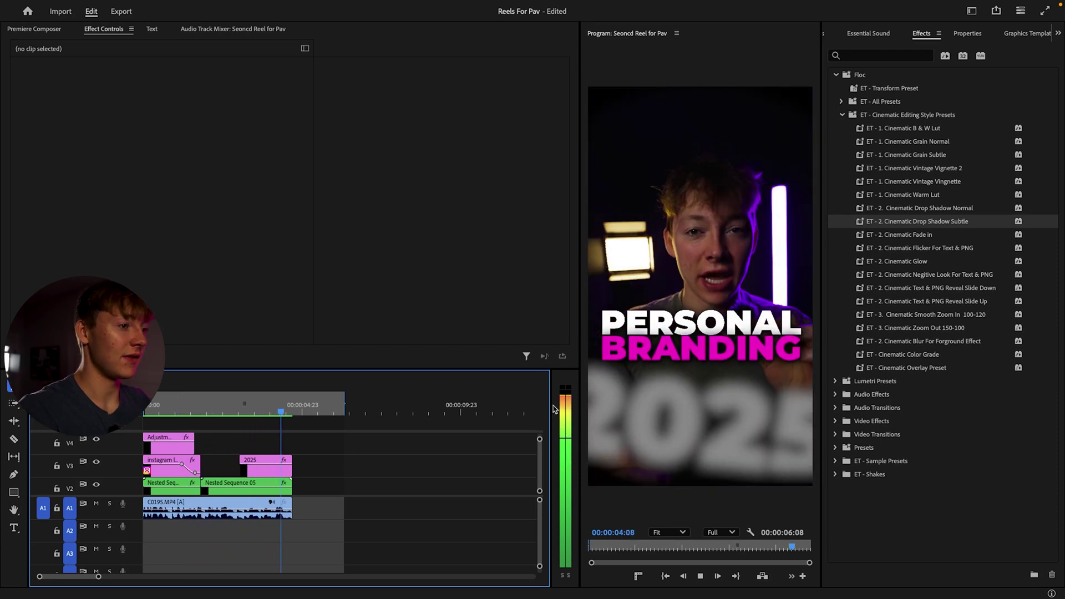
{"action": "key", "text": "space"}
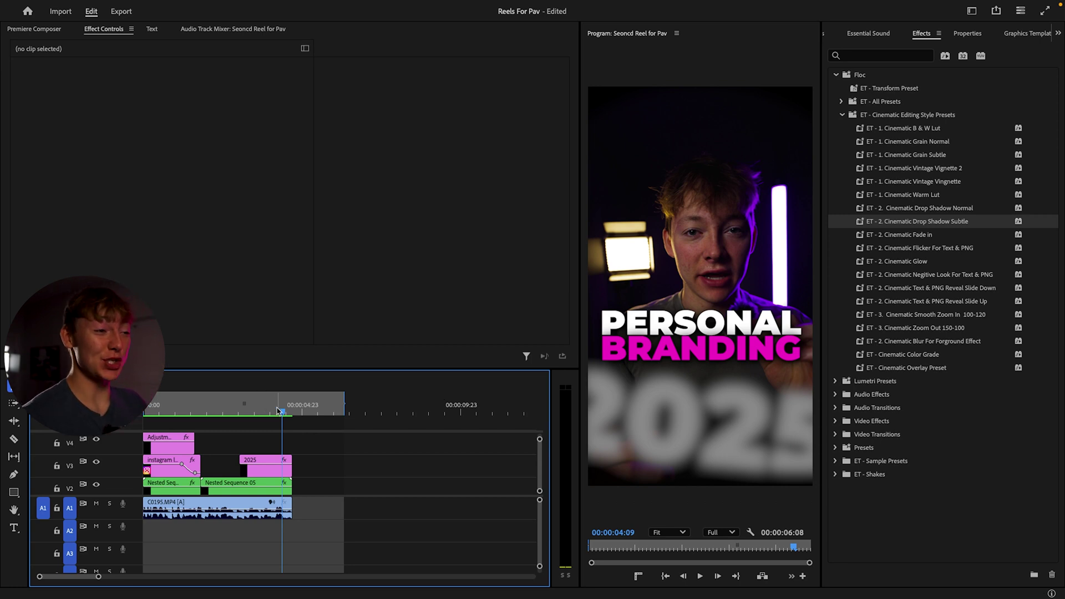
{"action": "left_click_drag", "start_coordinate": [284, 413], "coordinate": [160, 413]}
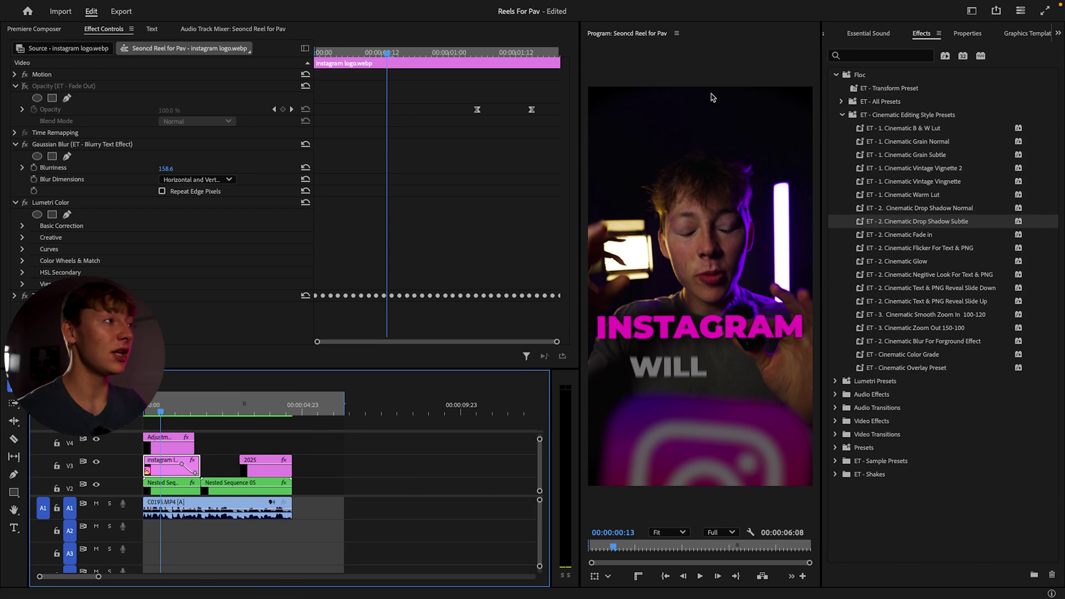
Step: Delete the logo's Gaussian Blur, switch off its Lumetri Color, and deselect the clip
{"action": "left_click", "coordinate": [121, 152]}
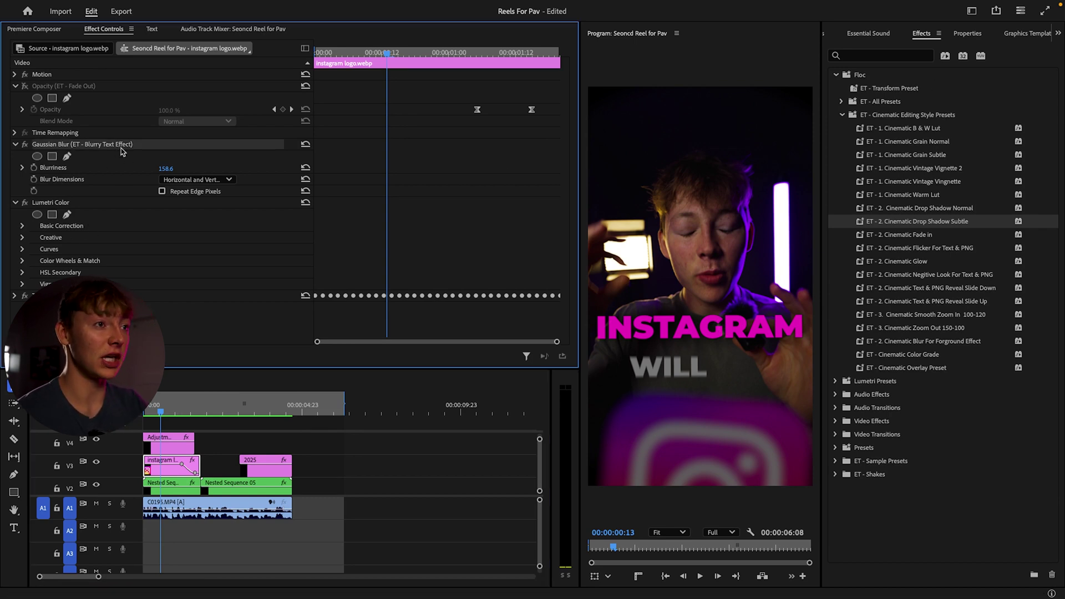
{"action": "key", "text": "Delete"}
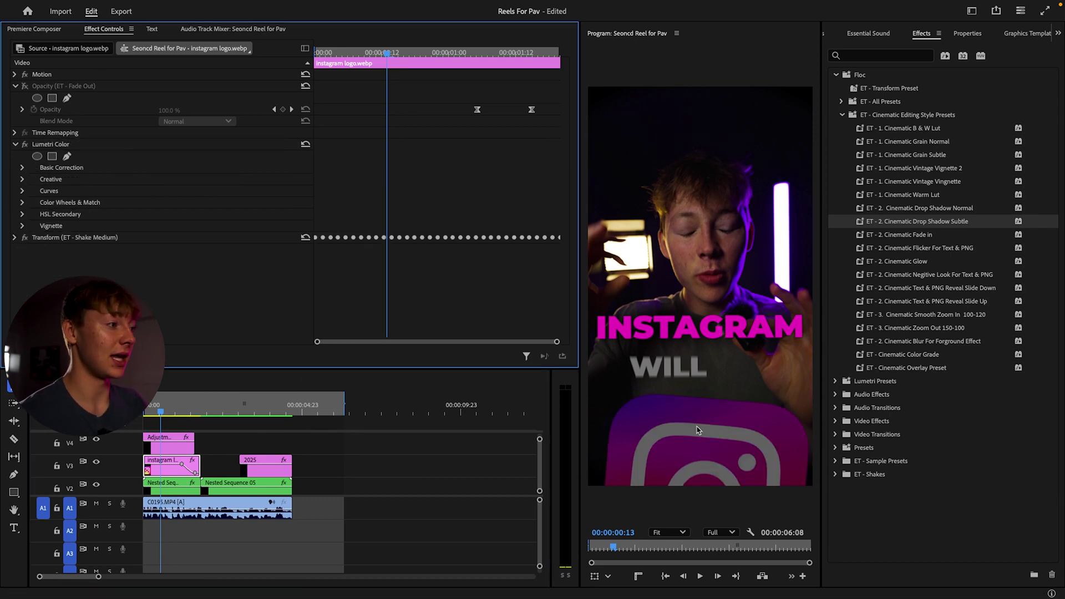
{"action": "left_click", "coordinate": [24, 144]}
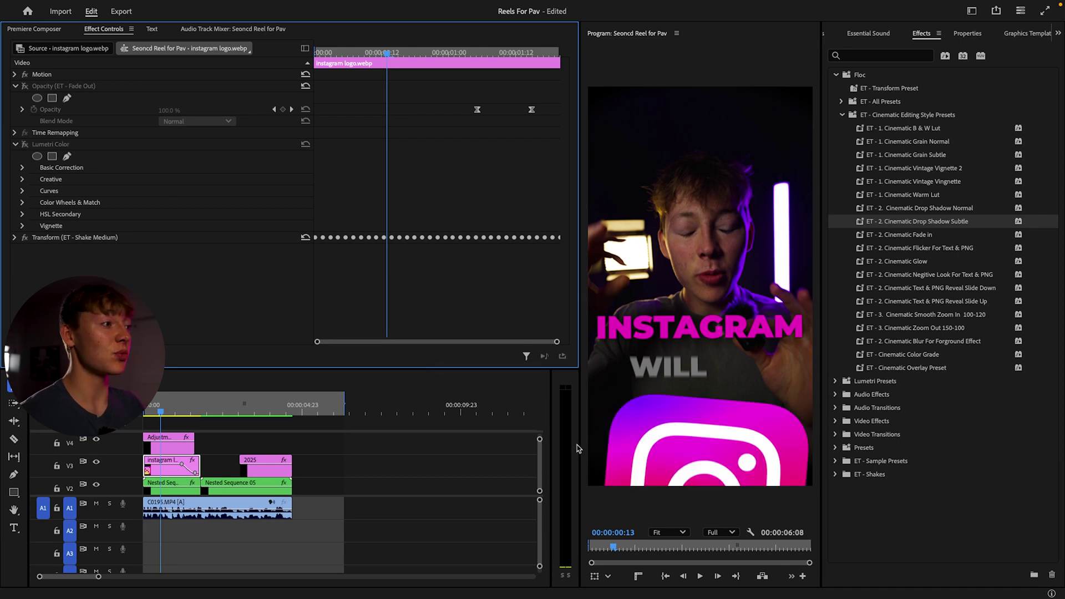
{"action": "left_click", "coordinate": [878, 56]}
{"action": "left_click", "coordinate": [409, 442]}
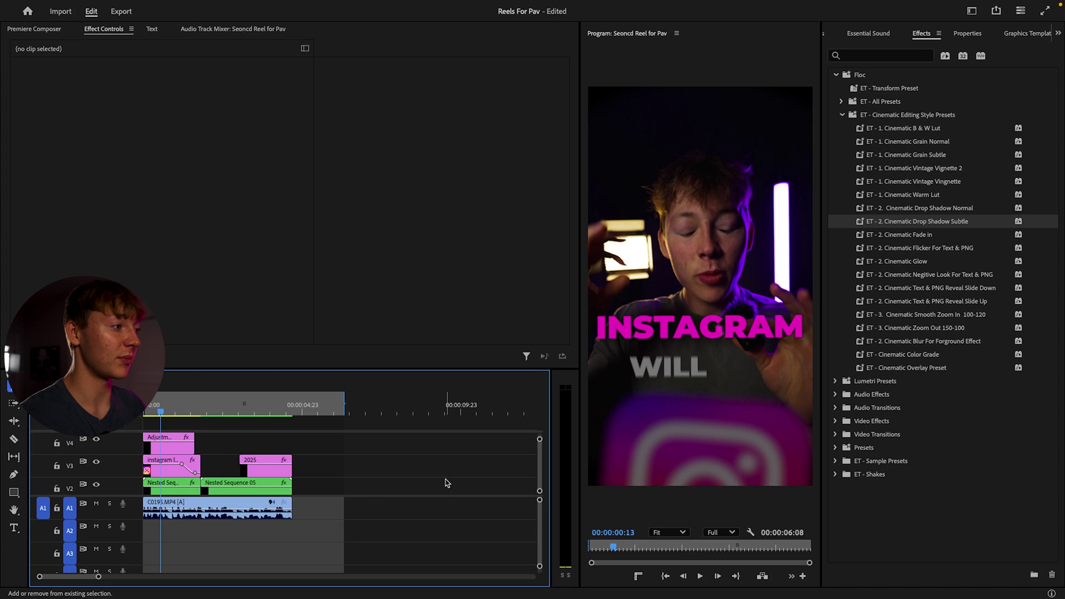
{"action": "left_click", "coordinate": [865, 58]}
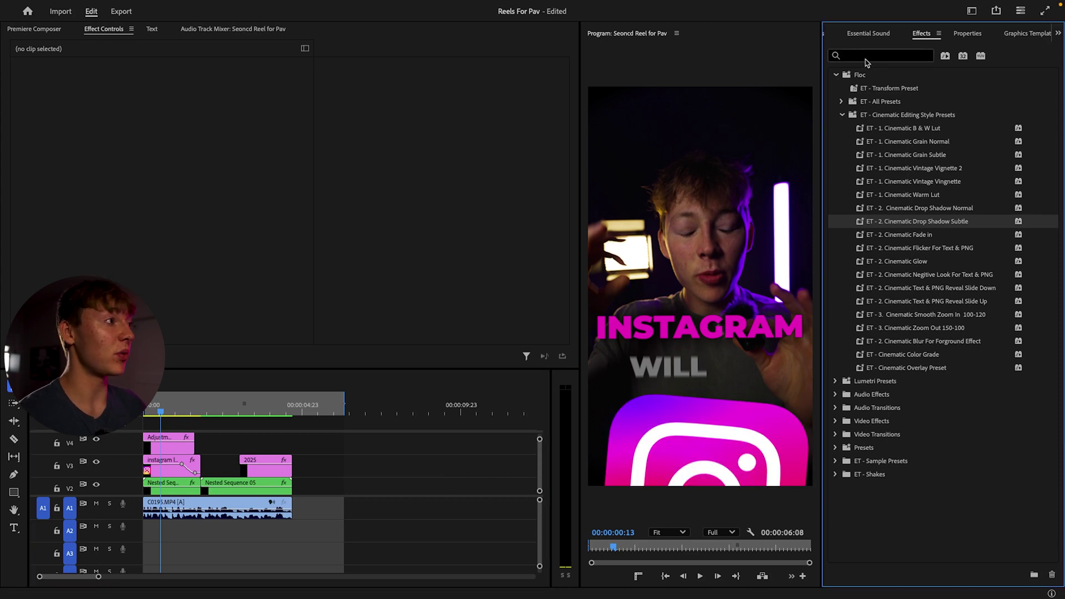
Step: Search Effects for 'blur' and drag Gaussian Blur onto the instagram logo clip on V3
{"action": "left_click", "coordinate": [861, 56]}
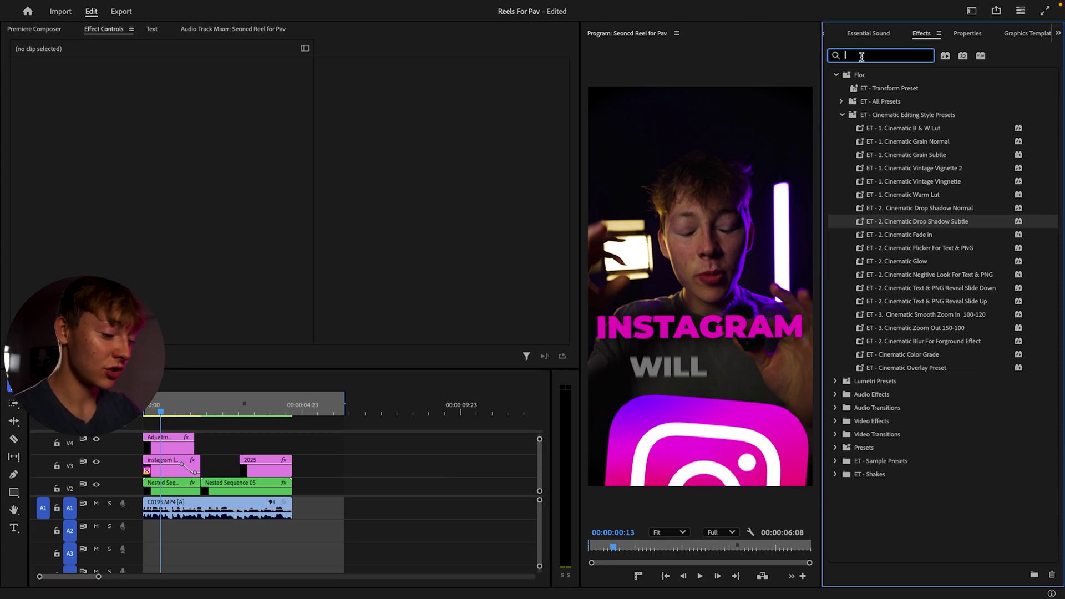
{"action": "type", "text": "blur"}
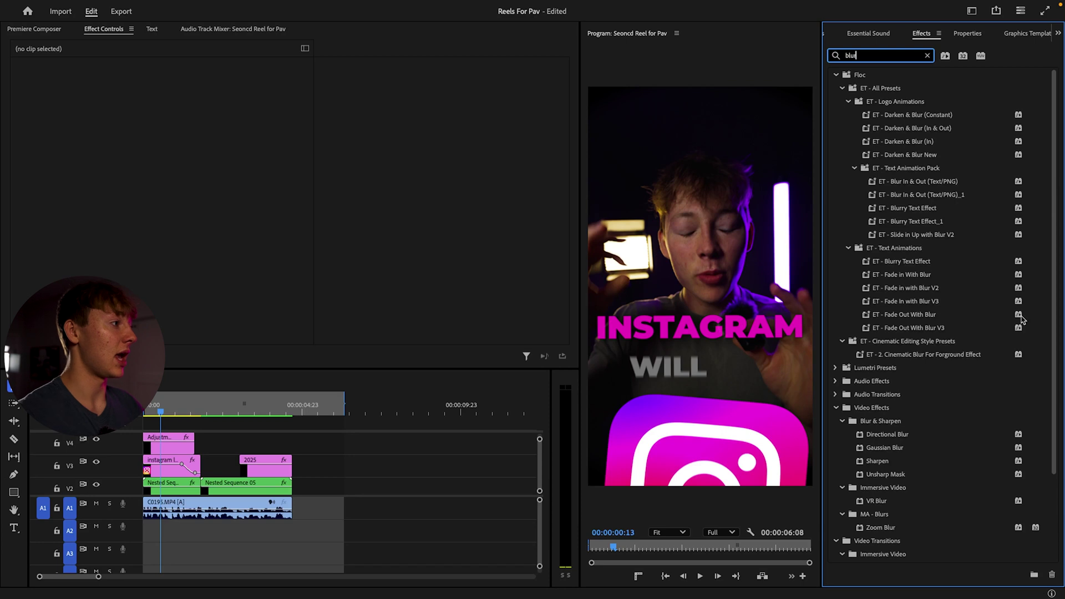
{"action": "scroll", "coordinate": [901, 271], "scroll_direction": "down", "scroll_amount": 1}
{"action": "scroll", "coordinate": [902, 272], "scroll_direction": "down", "scroll_amount": 3}
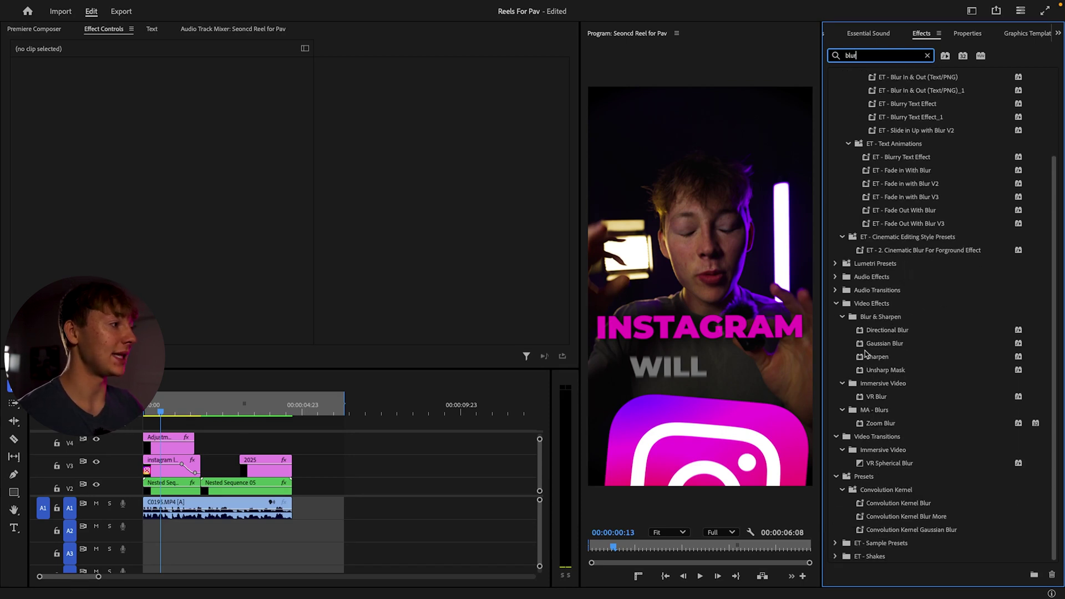
{"action": "left_click", "coordinate": [885, 346]}
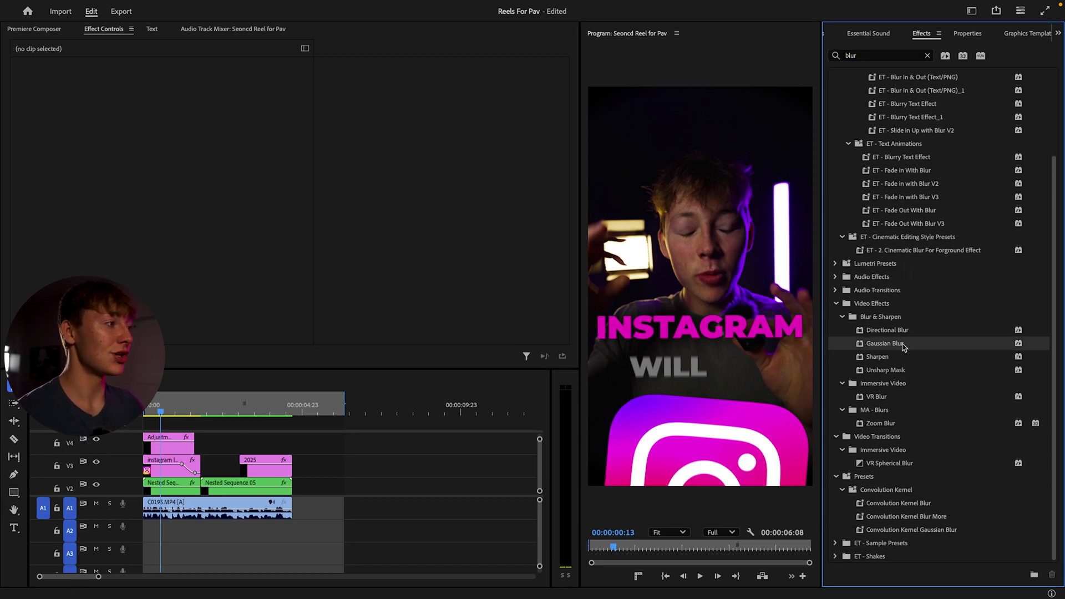
{"action": "left_click_drag", "start_coordinate": [902, 346], "coordinate": [178, 469]}
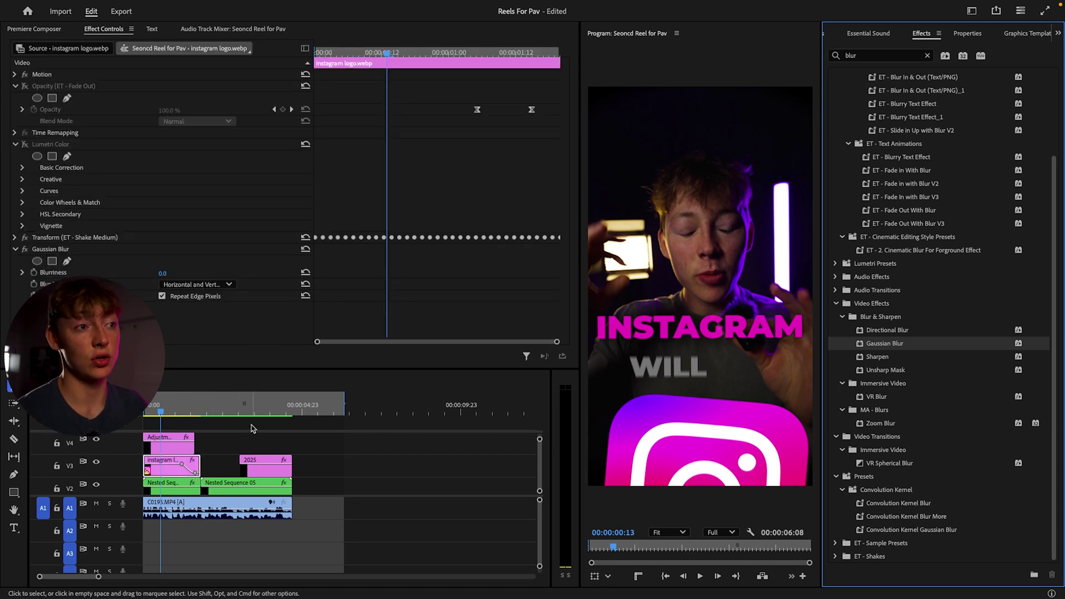
Step: Move Gaussian Blur above Lumetri Color, push Blurriness to 396 and turn off Repeat Edge Pixels
{"action": "left_click_drag", "start_coordinate": [74, 250], "coordinate": [58, 145]}
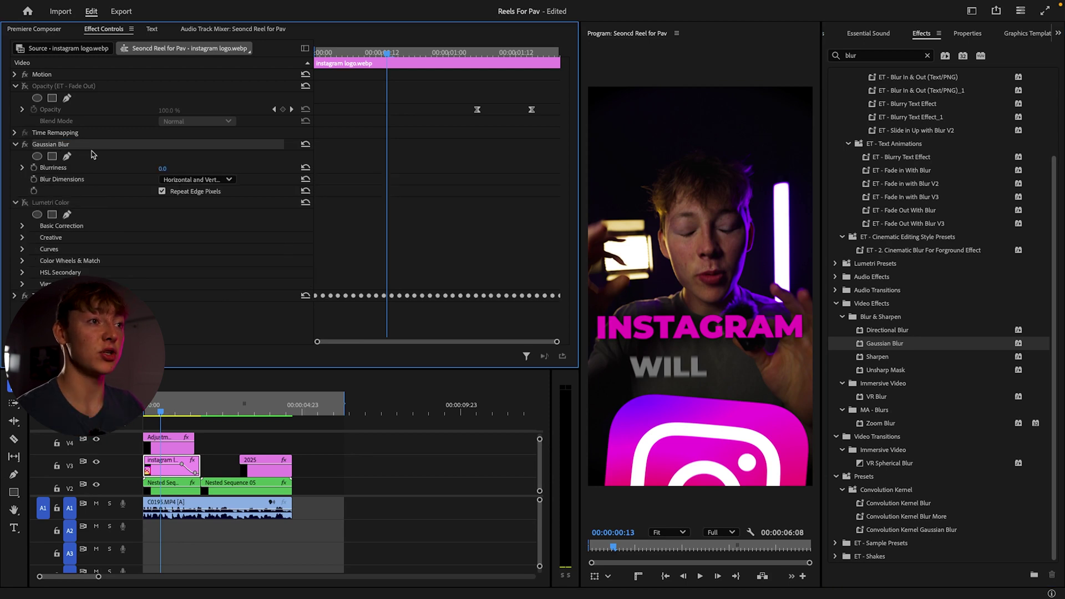
{"action": "left_click", "coordinate": [243, 171]}
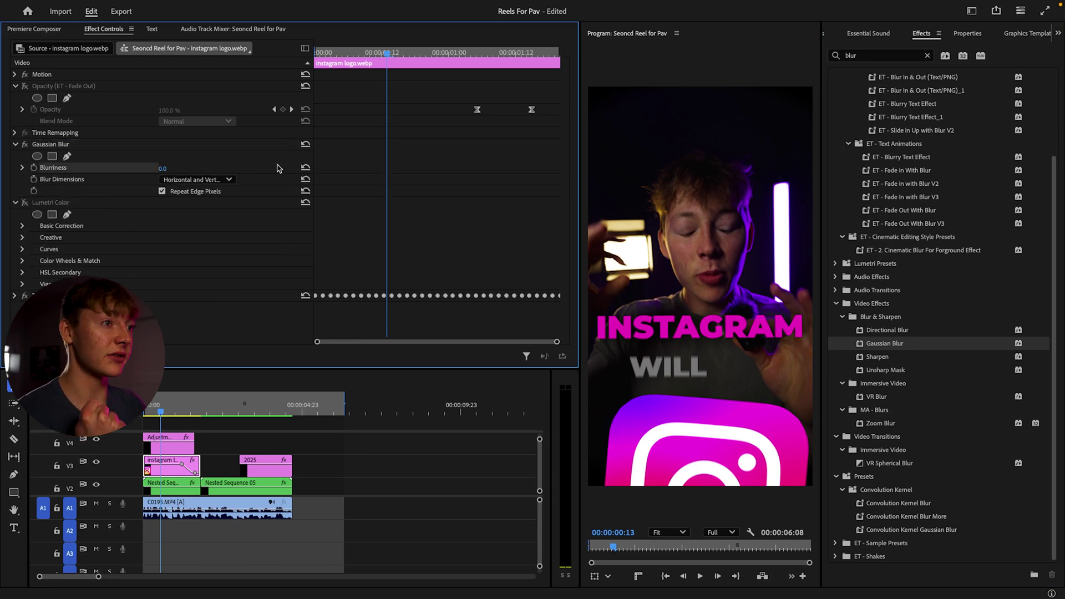
{"action": "left_click_drag", "start_coordinate": [162, 169], "coordinate": [174, 179]}
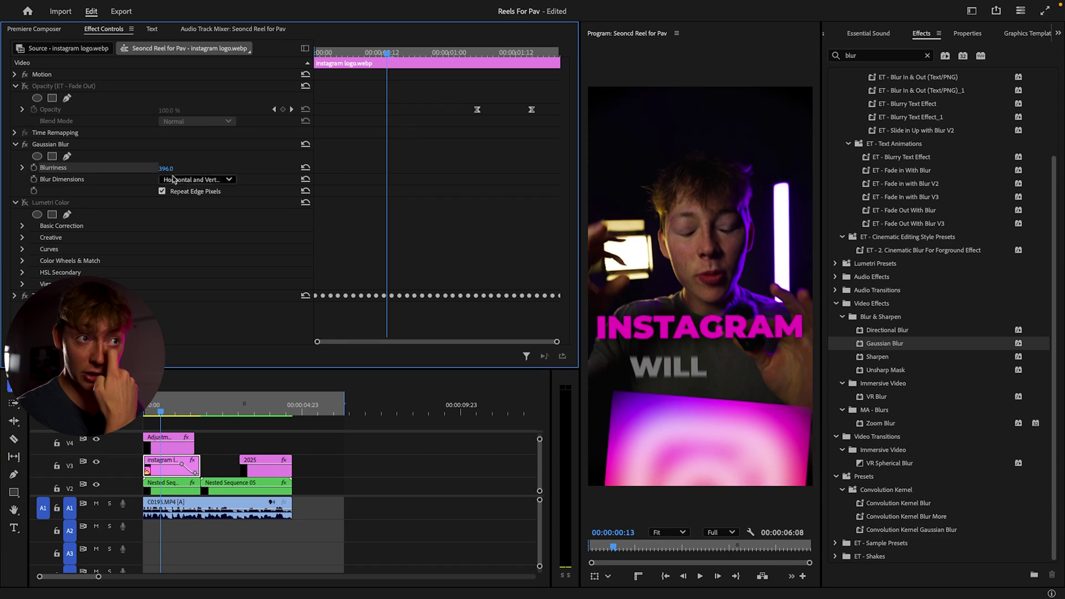
{"action": "left_click", "coordinate": [161, 192]}
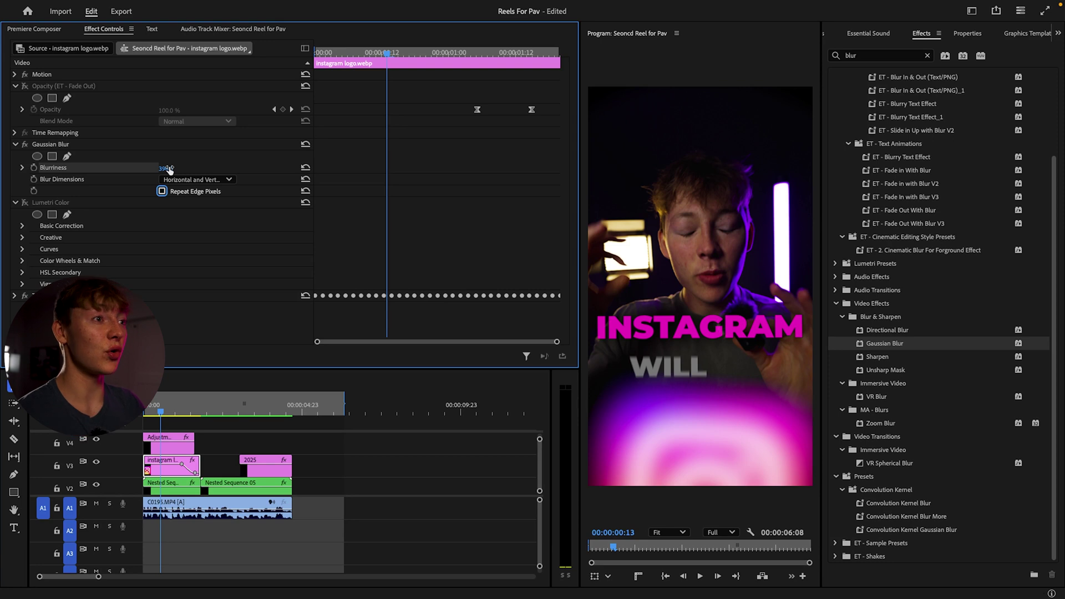
{"action": "left_click_drag", "start_coordinate": [170, 170], "coordinate": [157, 167]}
Step: Enter a Blurriness of 150 for the logo's blur and select its Lumetri Color effect
{"action": "left_click", "coordinate": [165, 169]}
{"action": "type", "text": "150"}
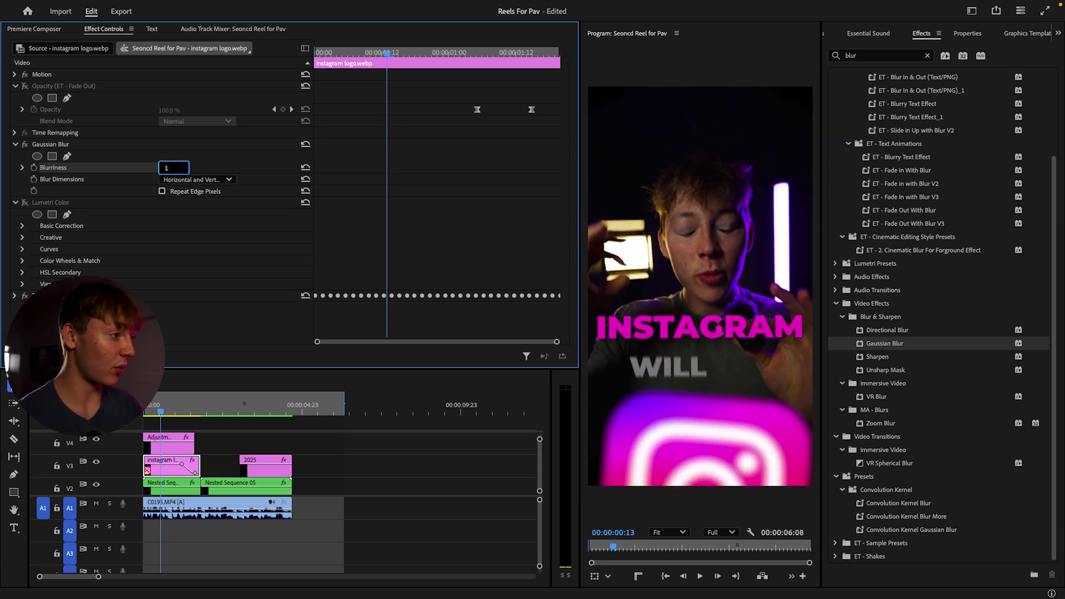
{"action": "key", "text": "Return"}
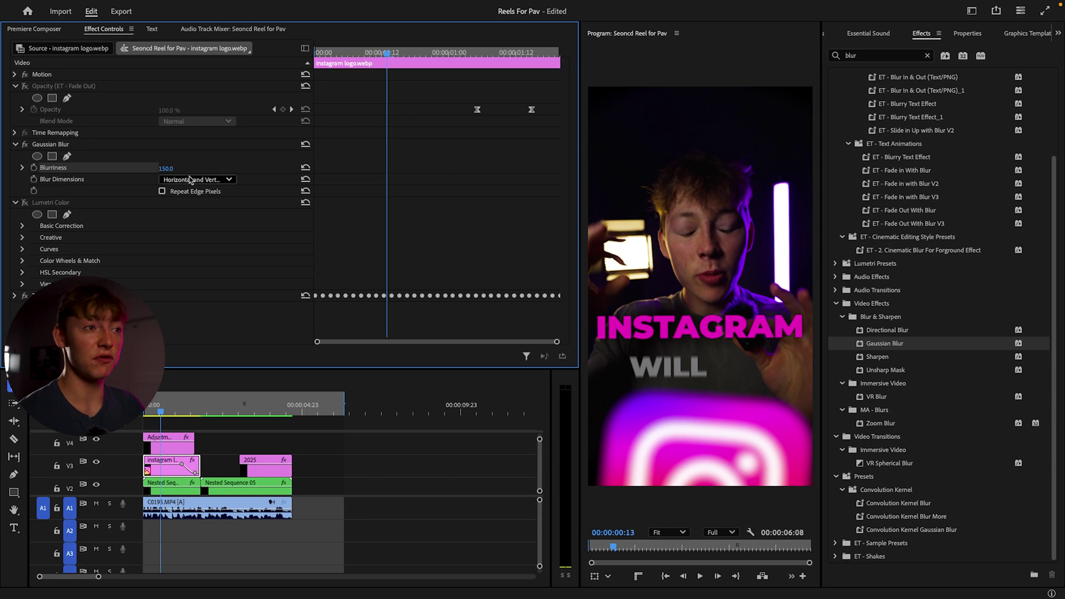
{"action": "left_click", "coordinate": [55, 203]}
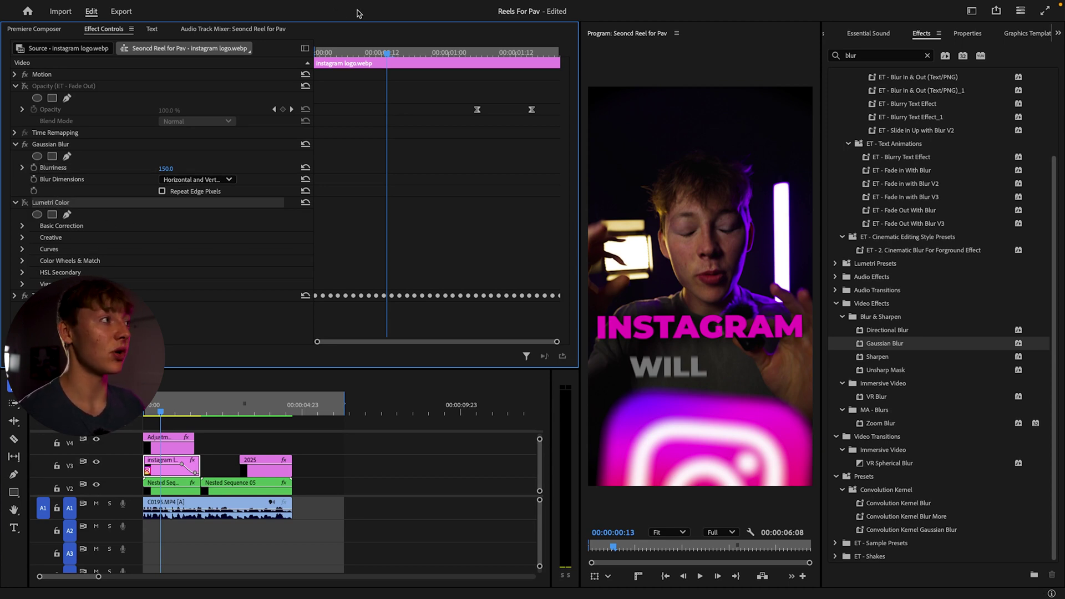
{"action": "mouse_move", "coordinate": [346, 5]}
{"action": "left_click", "coordinate": [299, 6]}
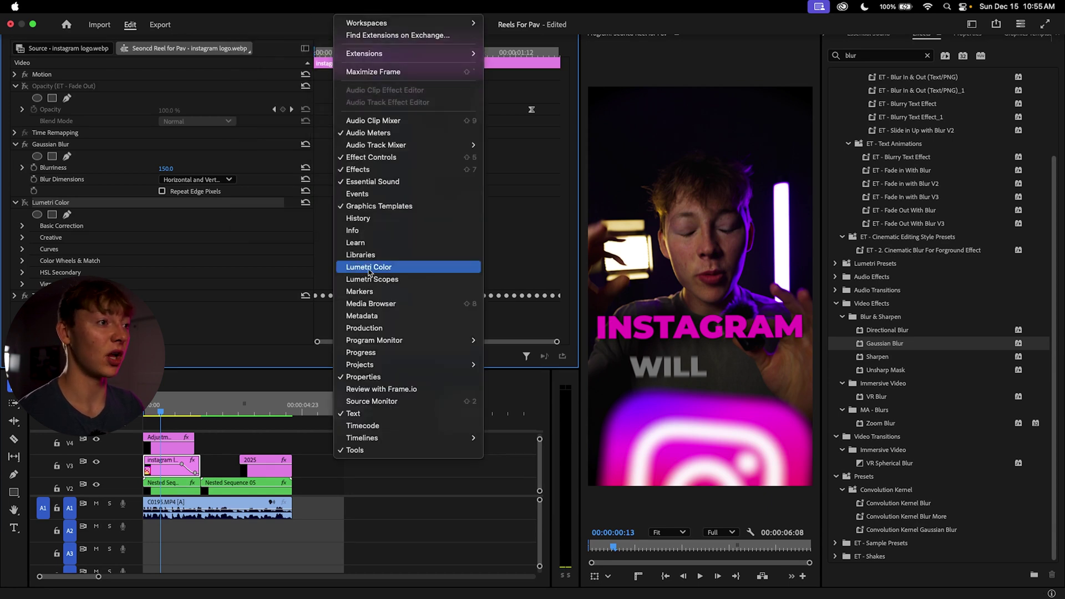
Step: Open the Lumetri Color panel and adjust the logo's Exposure and Contrast
{"action": "left_click", "coordinate": [369, 268]}
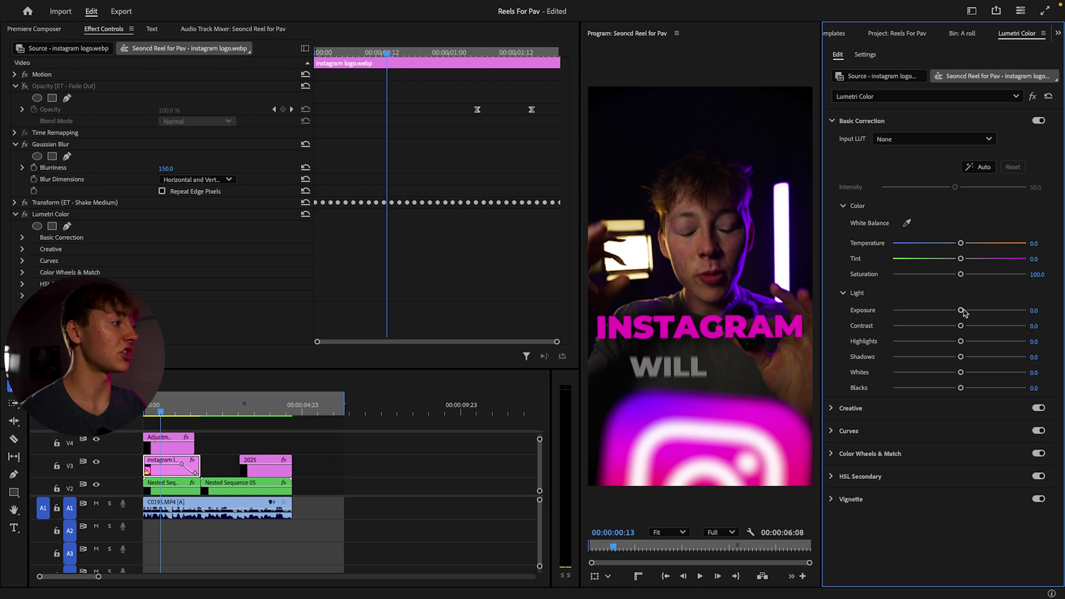
{"action": "left_click_drag", "start_coordinate": [961, 311], "coordinate": [922, 311]}
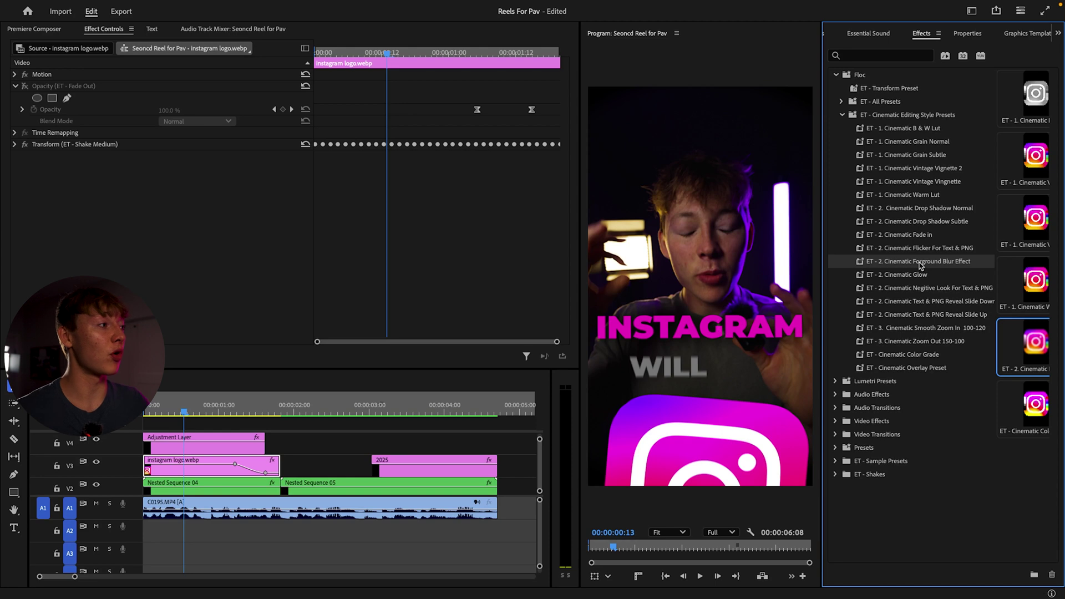
Step: Apply the ET - 2. Cinematic Forground Blur Effect preset to the logo and collapse Lumetri Color
{"action": "left_click_drag", "start_coordinate": [952, 266], "coordinate": [199, 472]}
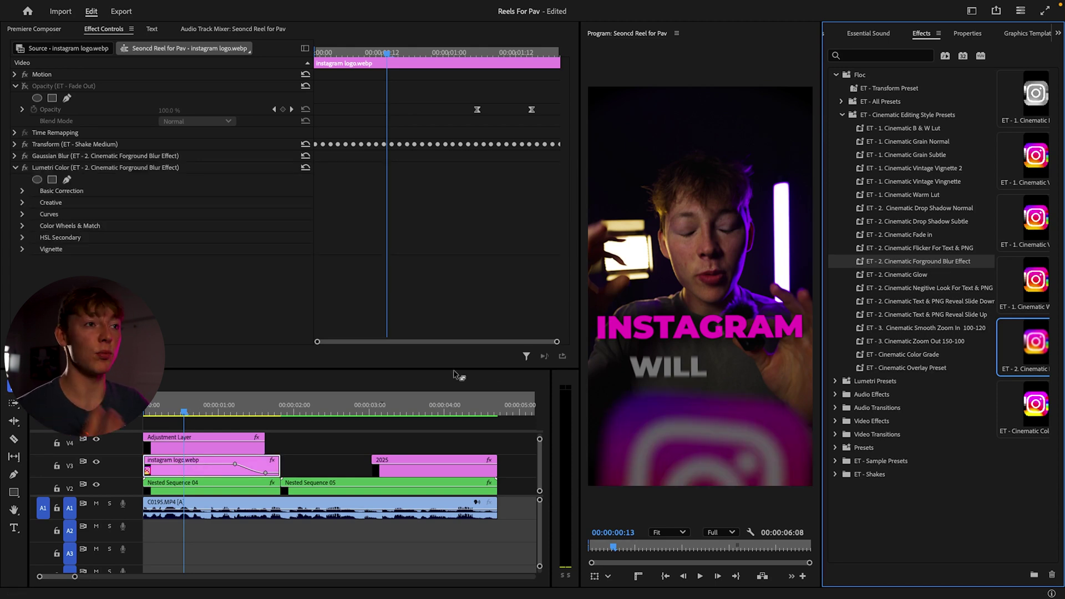
{"action": "left_click", "coordinate": [58, 168]}
{"action": "left_click", "coordinate": [16, 168]}
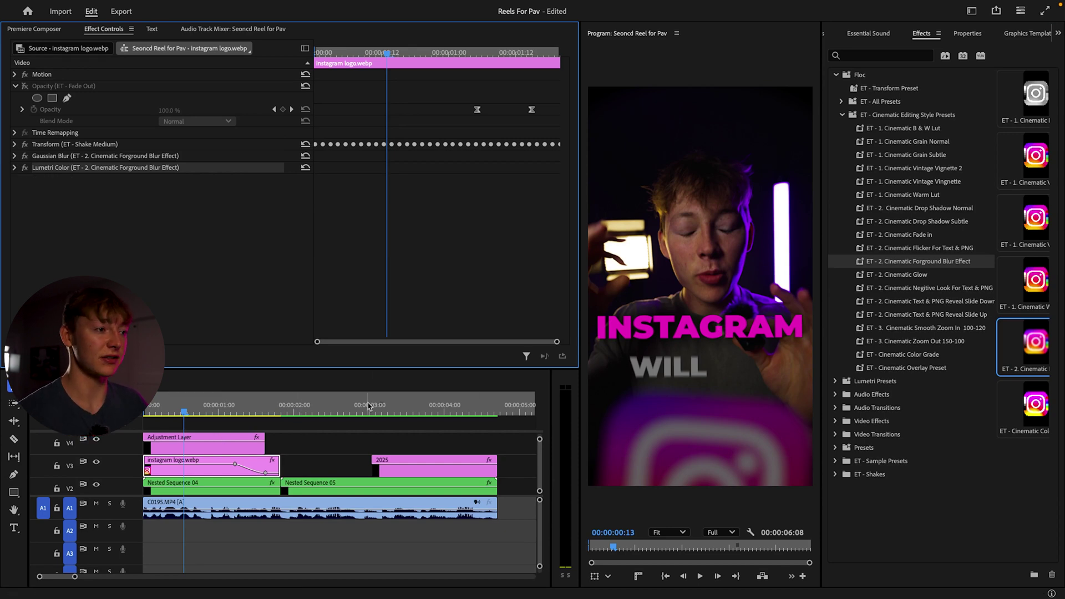
Step: Jump to 00:00:03:08 and select the 2025 text clip
{"action": "left_click", "coordinate": [394, 410]}
{"action": "left_click", "coordinate": [404, 469]}
{"action": "scroll", "coordinate": [389, 465], "scroll_direction": "right", "scroll_amount": 3}
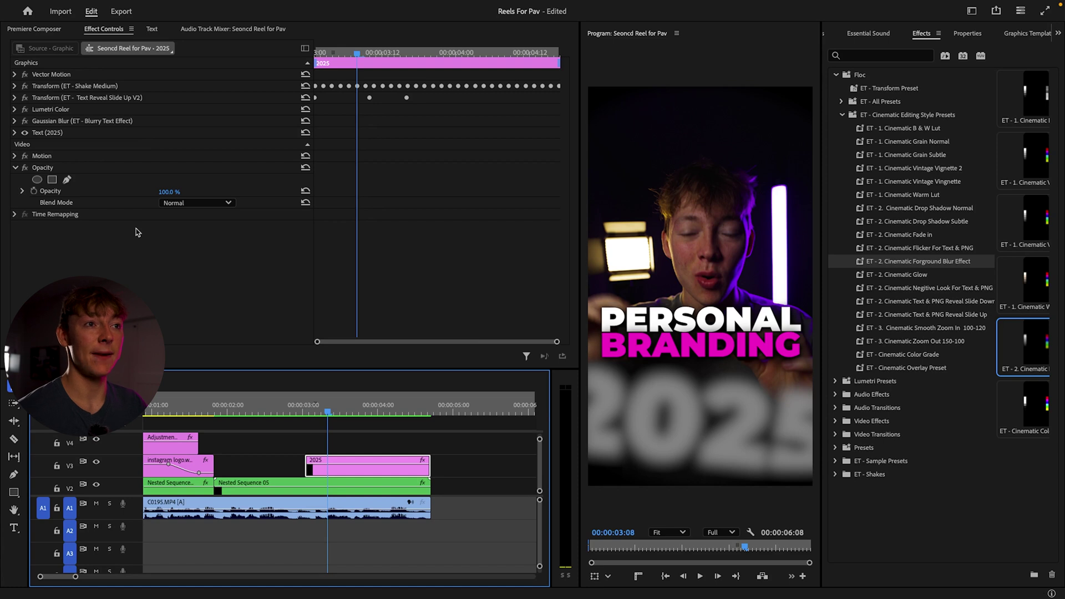
Step: Delete the 2025 text's old Gaussian Blur and Lumetri Color effects
{"action": "left_click", "coordinate": [74, 122]}
{"action": "left_click", "coordinate": [105, 245]}
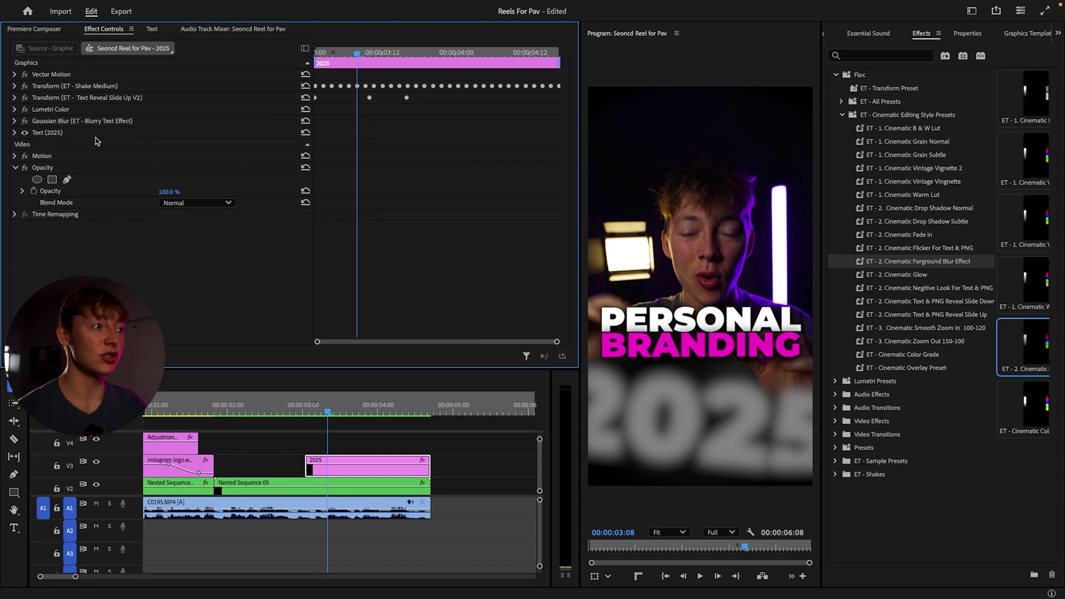
{"action": "left_click", "coordinate": [83, 125]}
{"action": "key", "text": "Delete"}
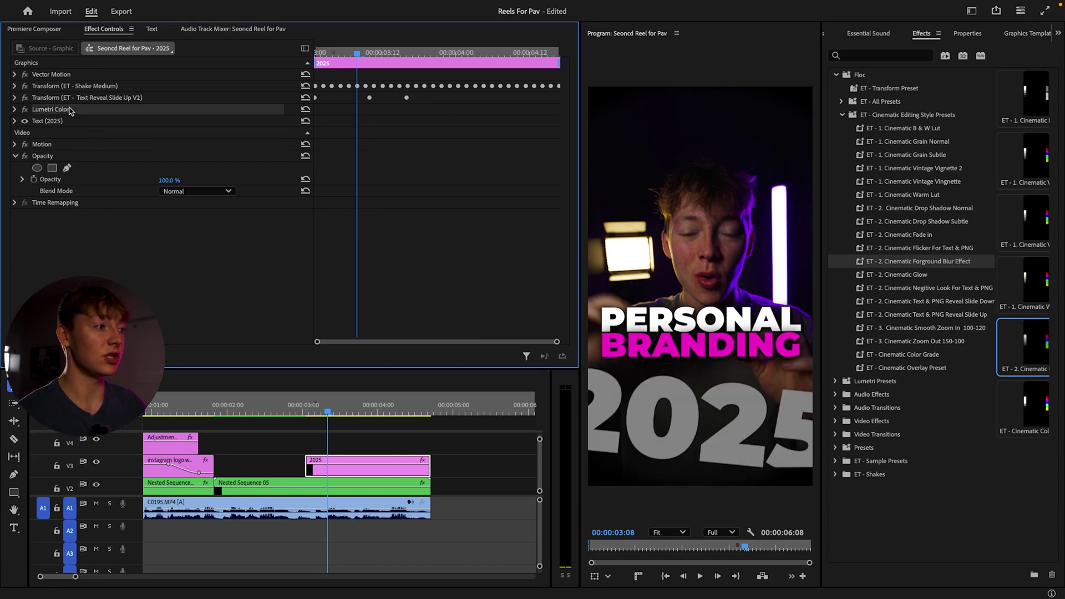
{"action": "key", "text": "Delete"}
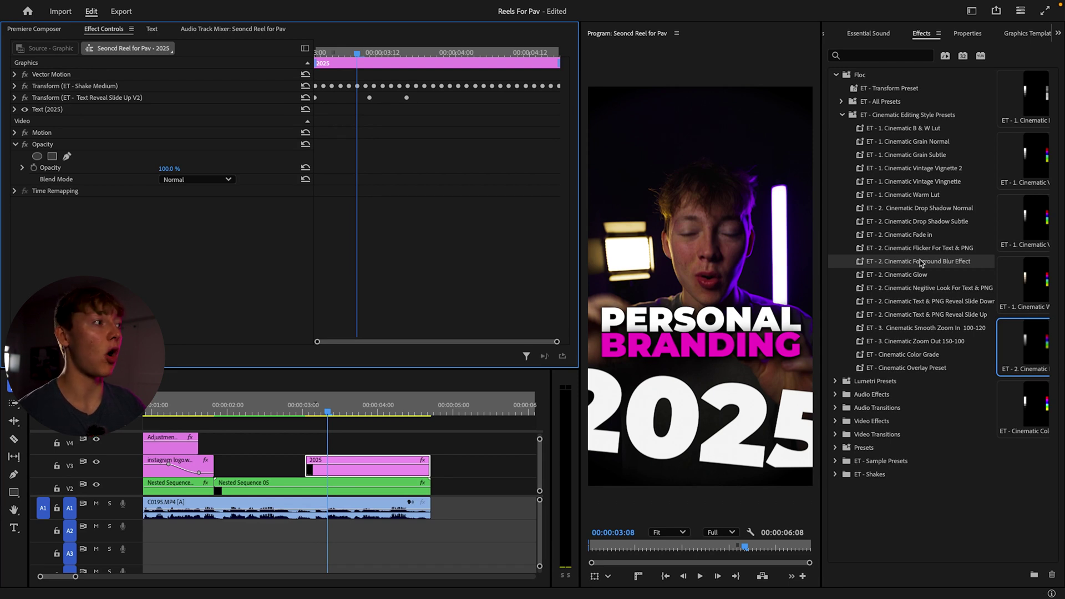
Step: Apply the Forground Blur preset to the 2025 clip and play from 00:00:03:05
{"action": "left_click_drag", "start_coordinate": [921, 263], "coordinate": [367, 475]}
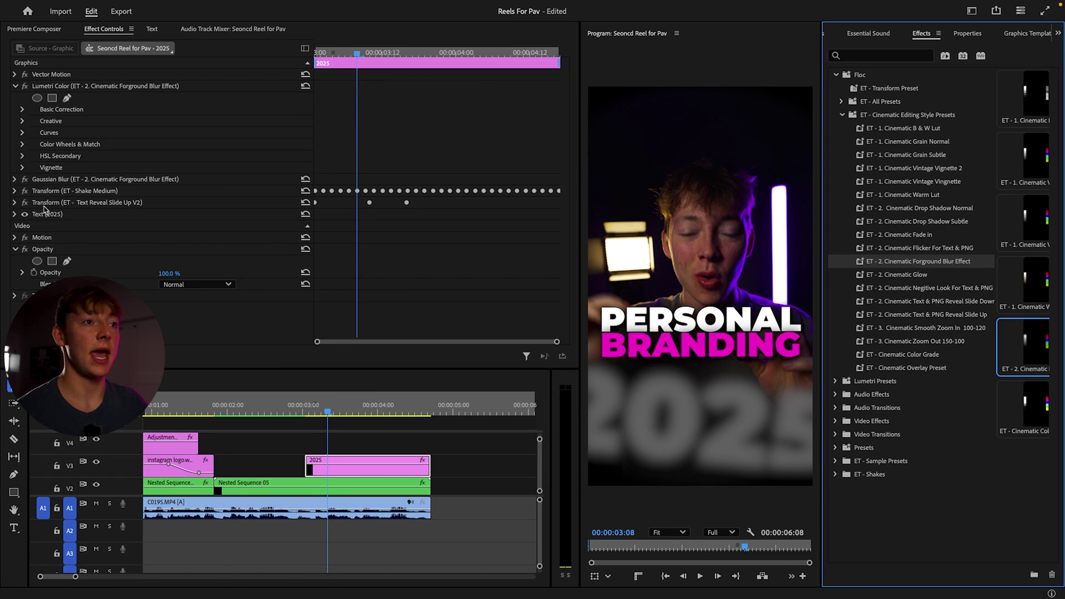
{"action": "left_click", "coordinate": [135, 201]}
{"action": "left_click", "coordinate": [118, 195]}
{"action": "left_click", "coordinate": [133, 202]}
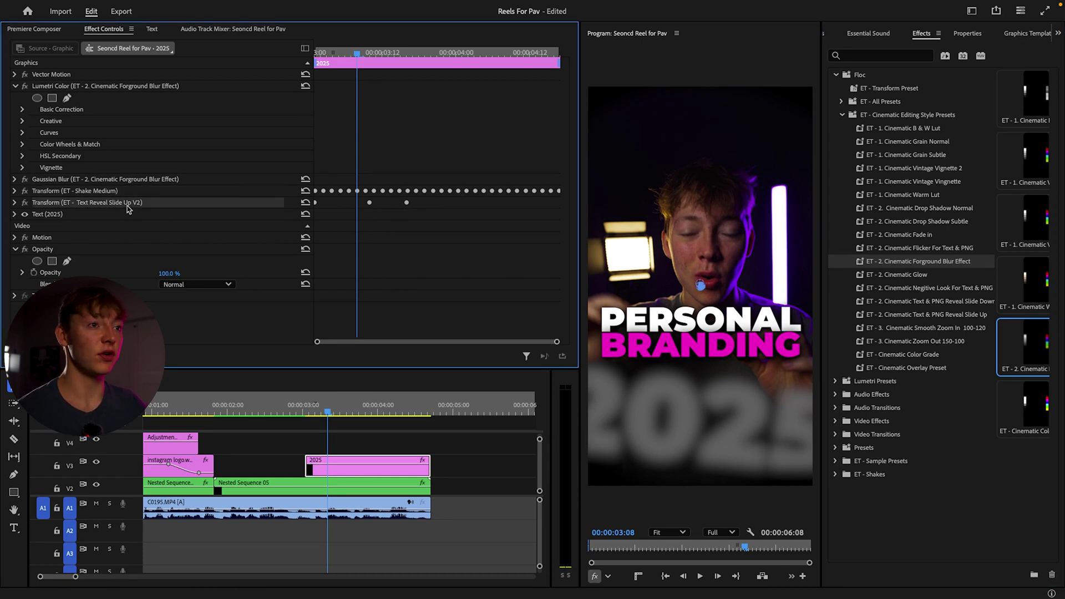
{"action": "left_click", "coordinate": [318, 413]}
{"action": "key", "text": "space"}
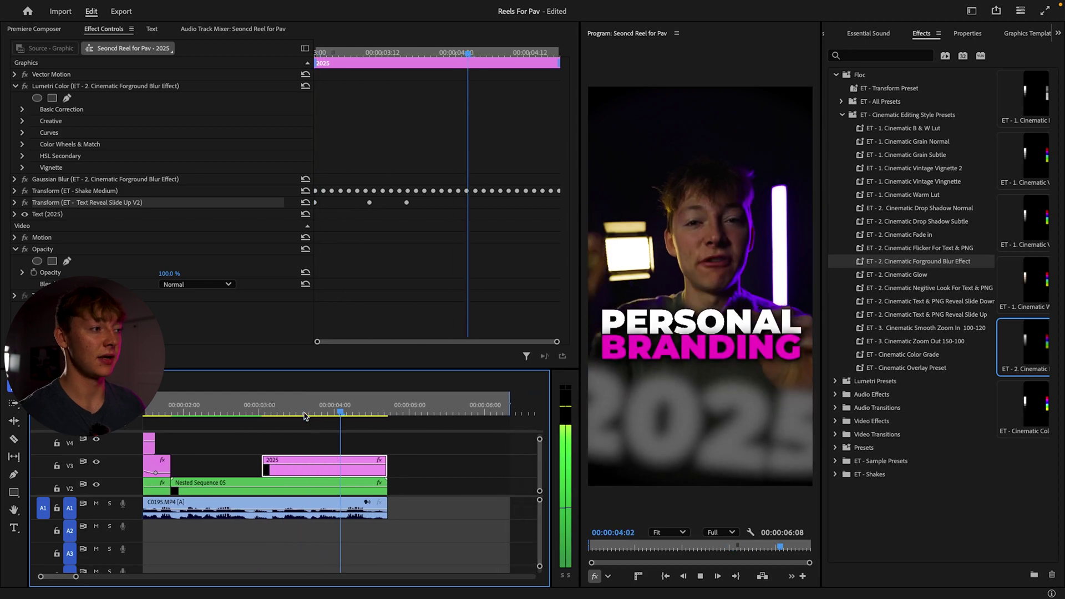
{"action": "key", "text": "space"}
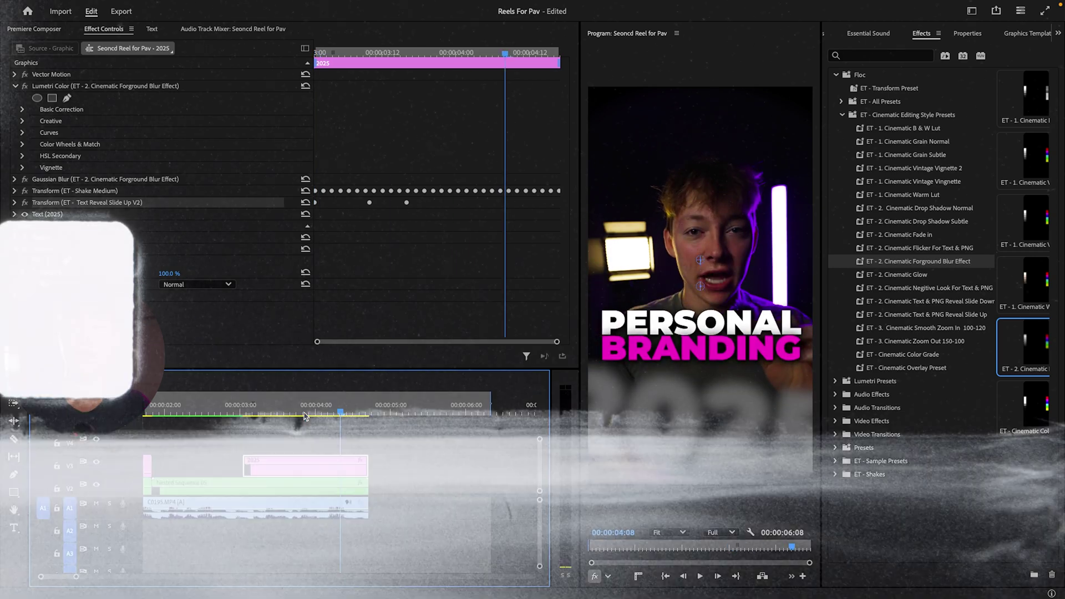